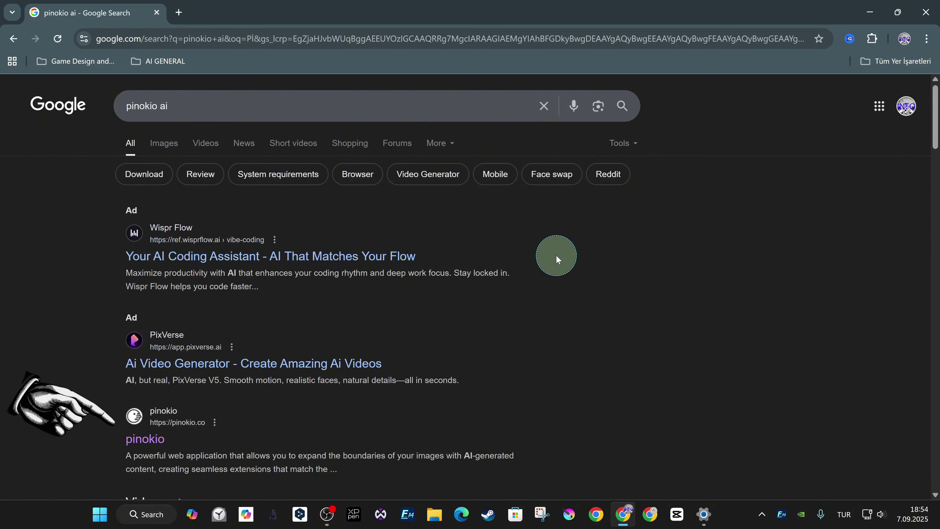
- Open the pinokio.co site from the search results and download the Windows version of Pinokio
left_click(148, 440)
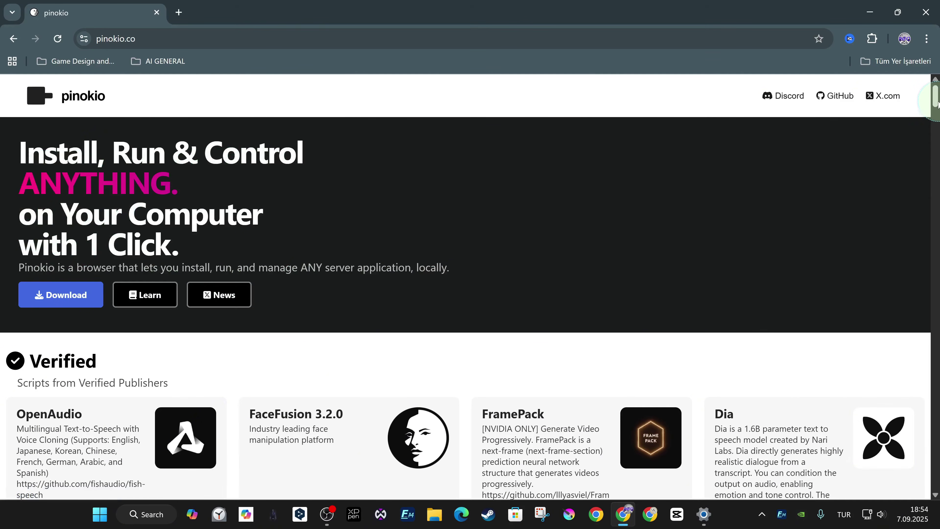
left_click_drag(936, 102, 935, 213)
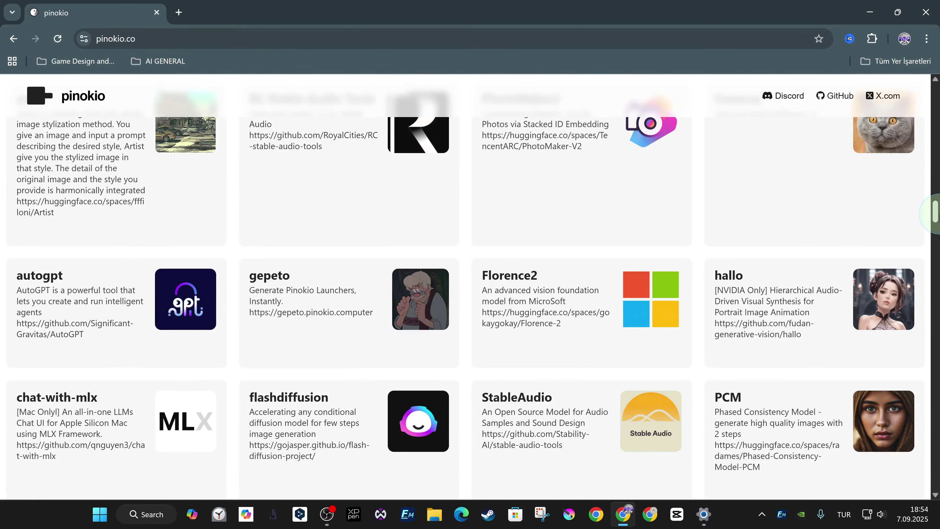
left_click_drag(935, 214, 897, 11)
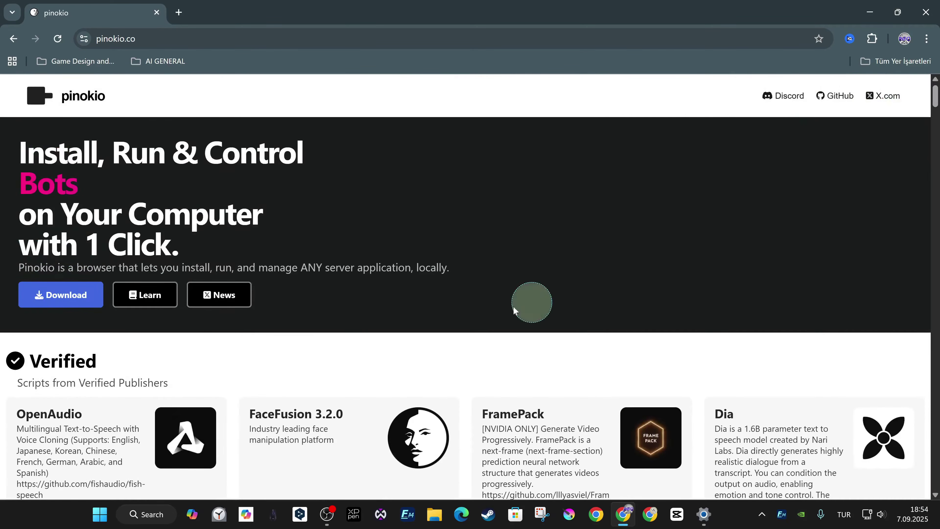
left_click(54, 293)
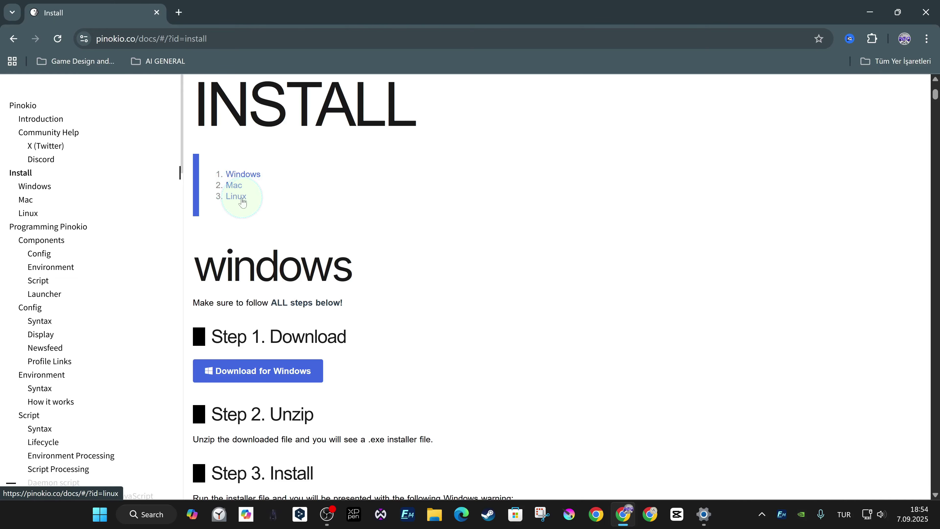
left_click(293, 371)
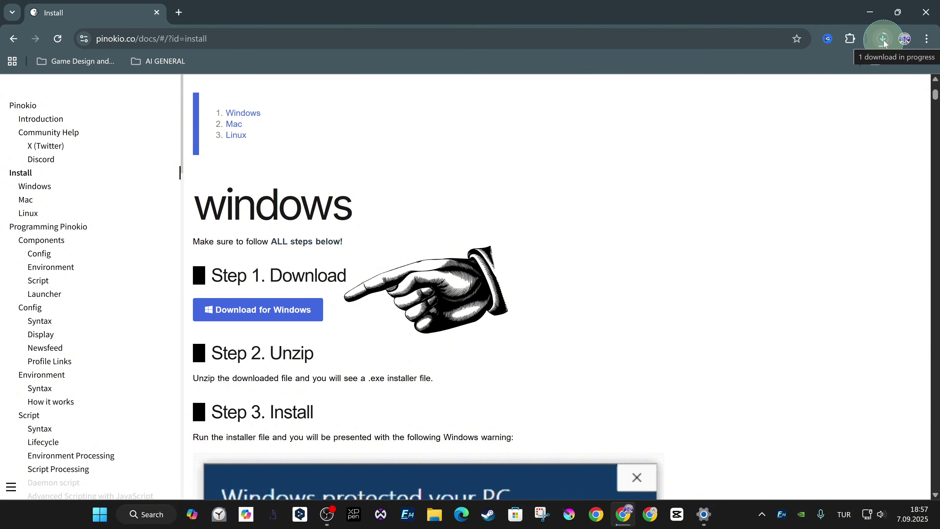
- Show the downloaded Pinokio-3.9.0-win32 zip in its folder and transfer it to an open area of the desktop
left_click(883, 40)
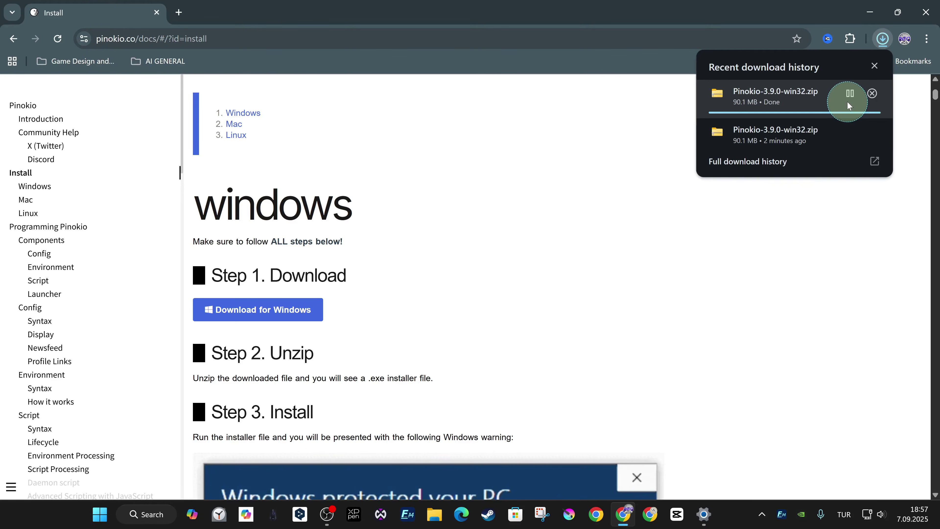
left_click(848, 97)
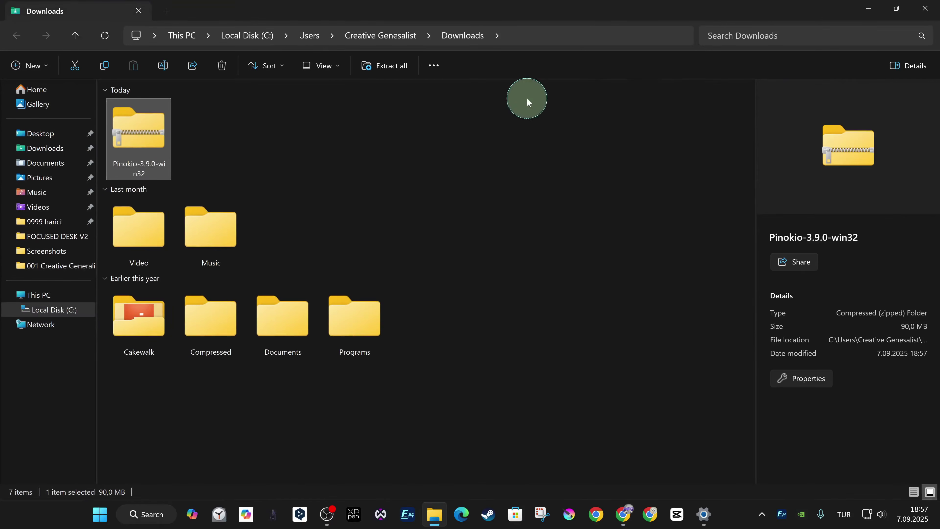
right_click(131, 138)
key("Escape")
left_click(869, 8)
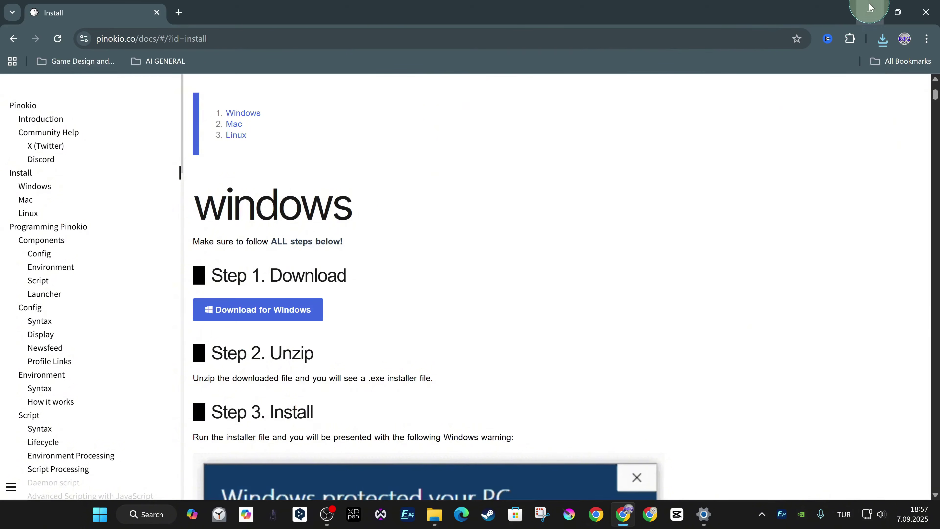
left_click(869, 12)
right_click(468, 146)
left_click(495, 173)
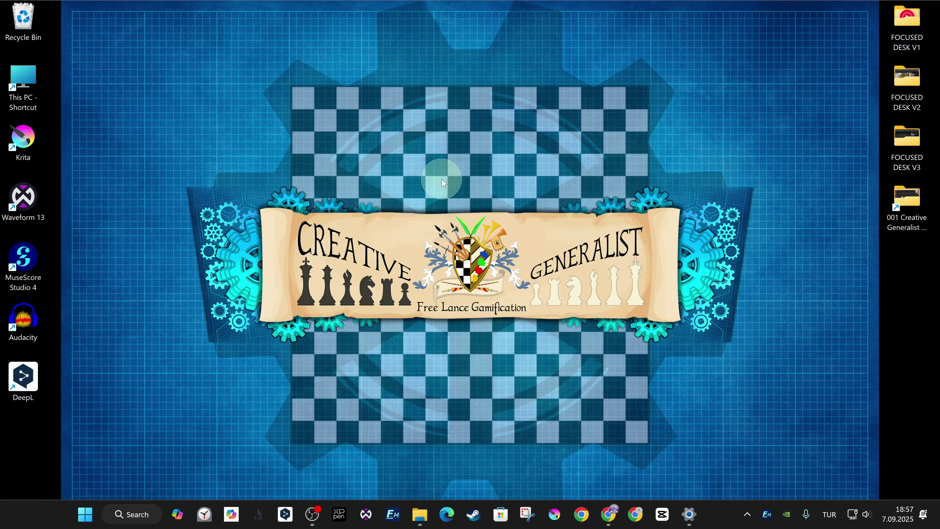
left_click_drag(26, 440, 162, 265)
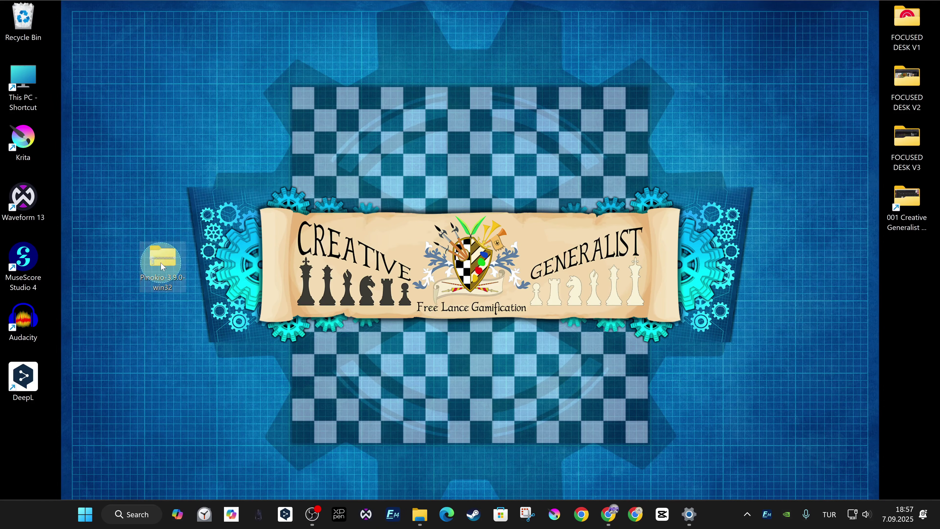
- Extract the Pinokio-3.9.0-win32 zip to the suggested desktop folder and close the window that opens
right_click(161, 266)
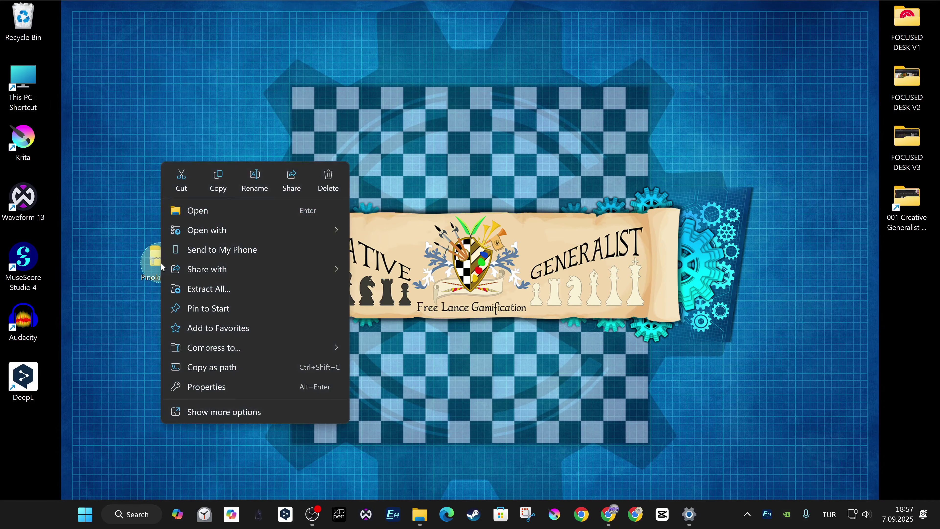
left_click(220, 289)
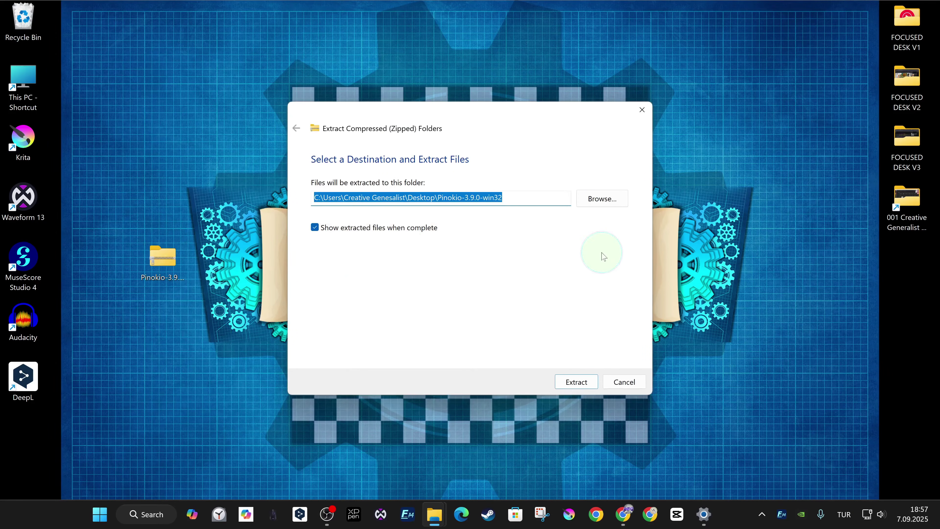
left_click(578, 386)
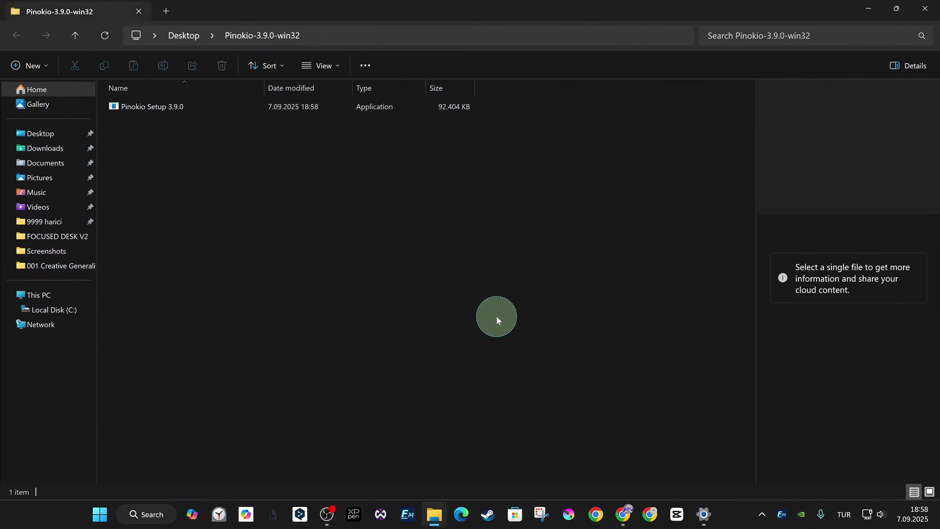
left_click(926, 8)
- Move the extracted folder below the zip on the desktop and delete the zip
left_click_drag(37, 424, 167, 322)
right_click(162, 259)
left_click(327, 178)
- Install Pinokio by running Pinokio Setup 3.9.0 from the extracted folder, and clear the folder window away
double_click(167, 322)
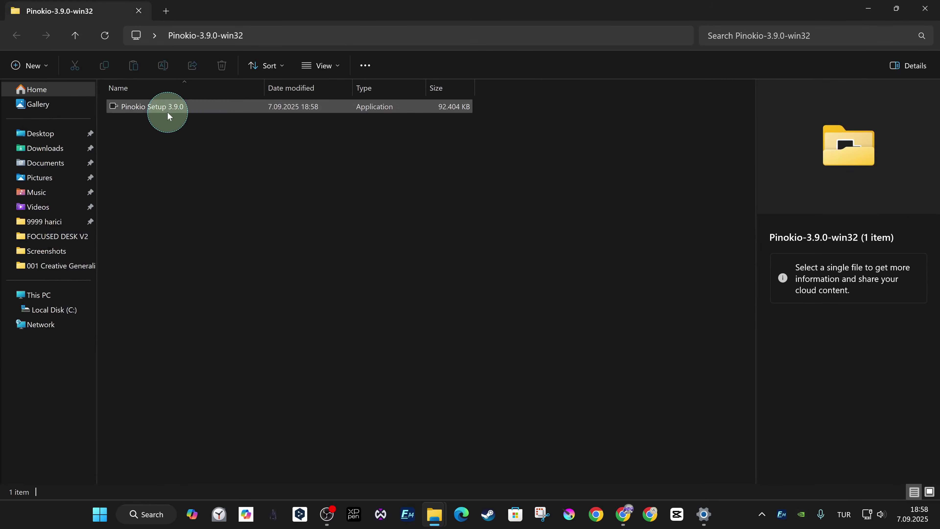
right_click(171, 108)
double_click(154, 108)
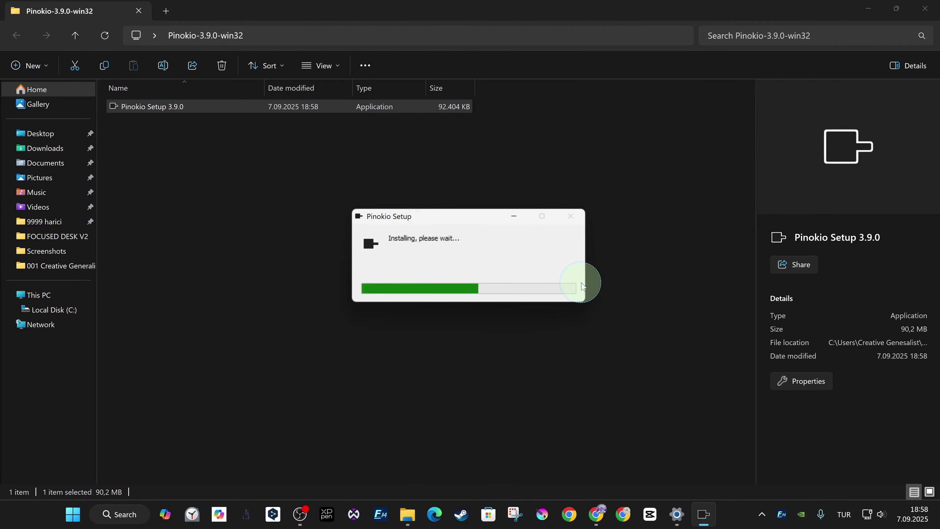
left_click(868, 8)
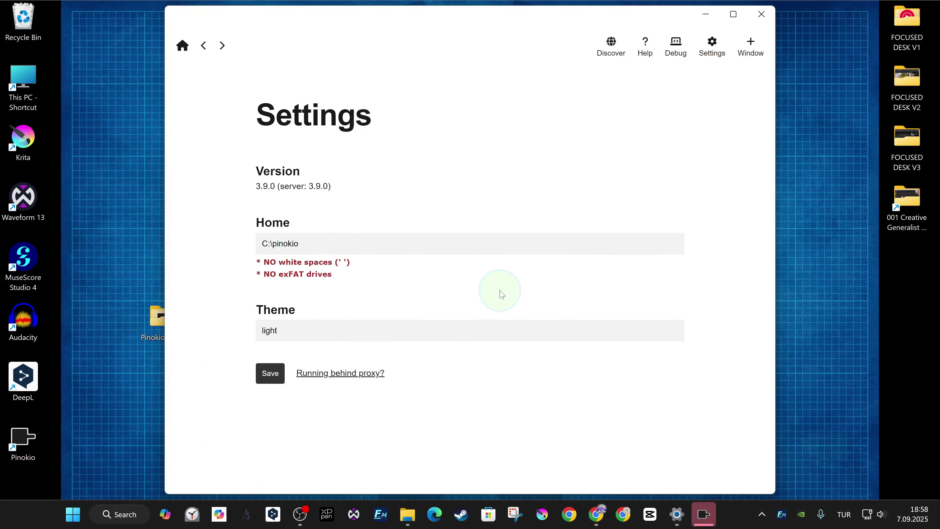
- Set the Pinokio theme to dark, keep the home folder C:\pinokio, and save the settings
left_click(432, 177)
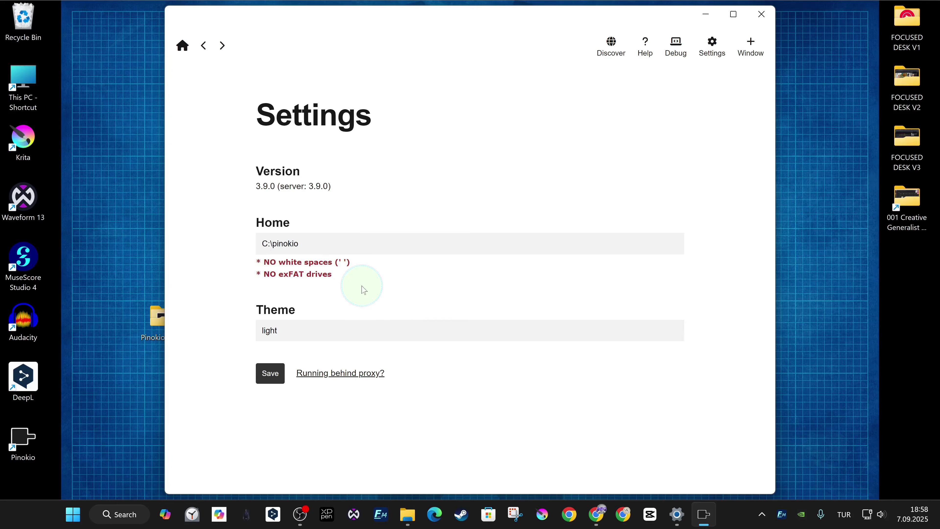
left_click(303, 330)
left_click(271, 342)
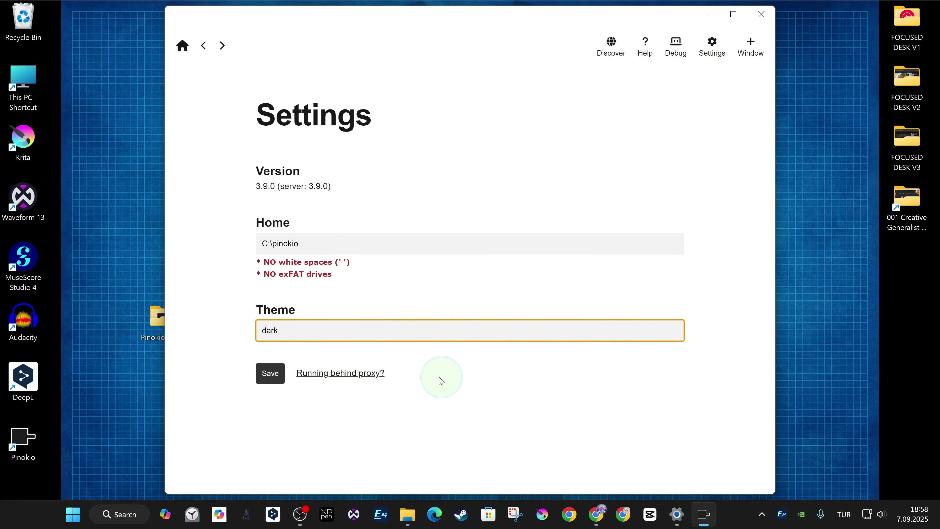
left_click(277, 383)
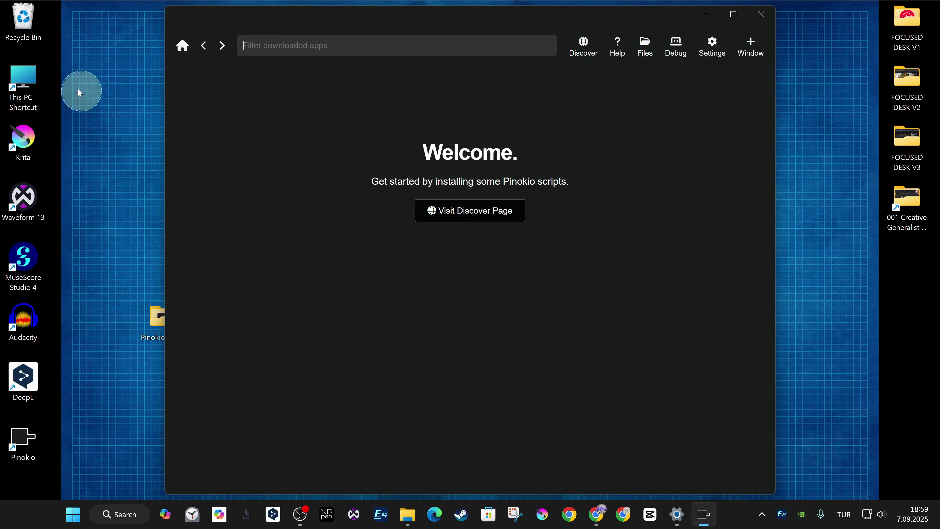
- Look inside the pinokio folder on Local Disk (C:)
double_click(23, 86)
double_click(135, 102)
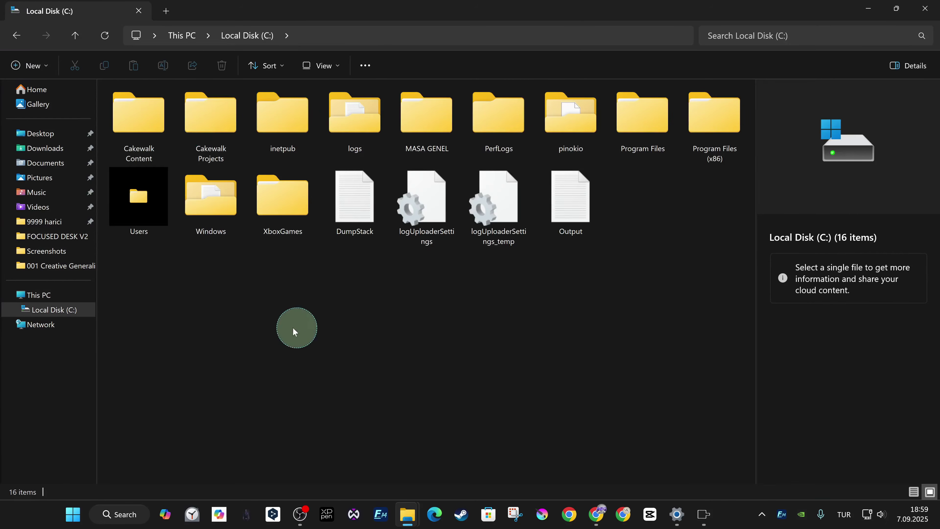
double_click(571, 115)
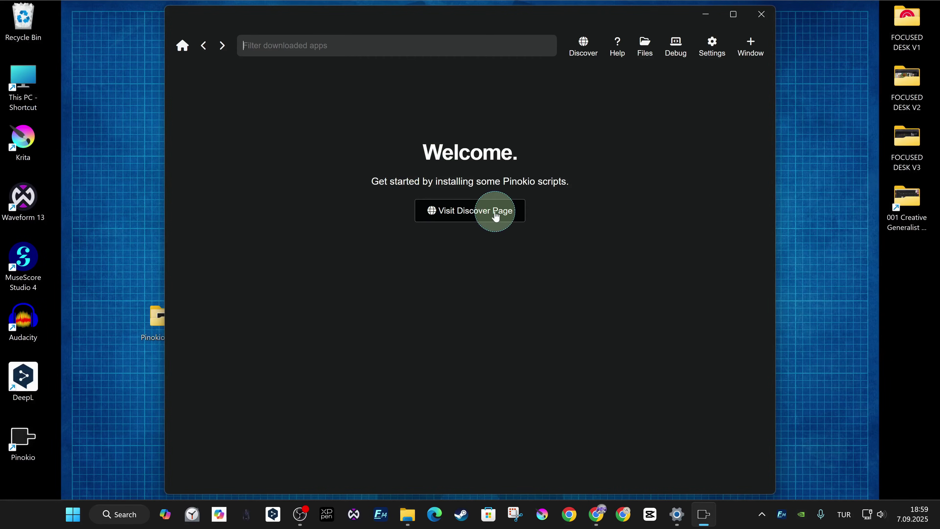
- Open Pinokio's Discover page, return from the news post opened in the browser, and maximize the Pinokio window
left_click(496, 216)
left_click(297, 164)
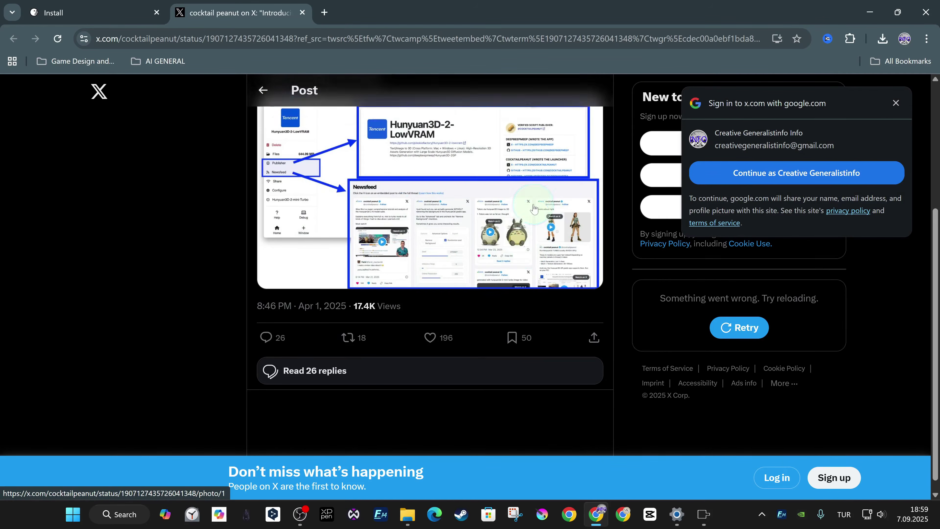
key("alt+Tab")
double_click(731, 20)
- Examine the whole list of verified apps on the Discover page, down to the last entries
scroll(125, 267, "down", 5)
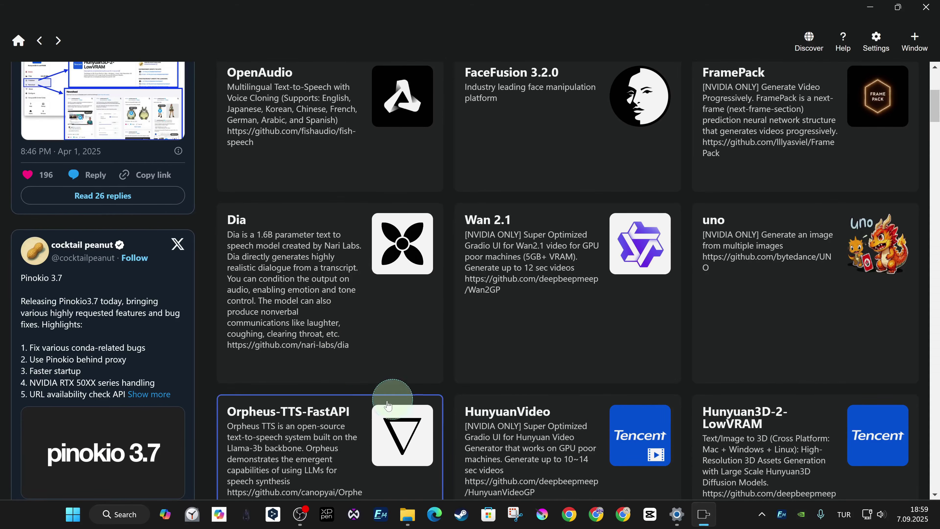
scroll(886, 311, "down", 5)
scroll(871, 237, "up", 4)
scroll(853, 287, "down", 18)
scroll(851, 343, "down", 5)
scroll(698, 385, "down", 6)
scroll(698, 385, "down", 10)
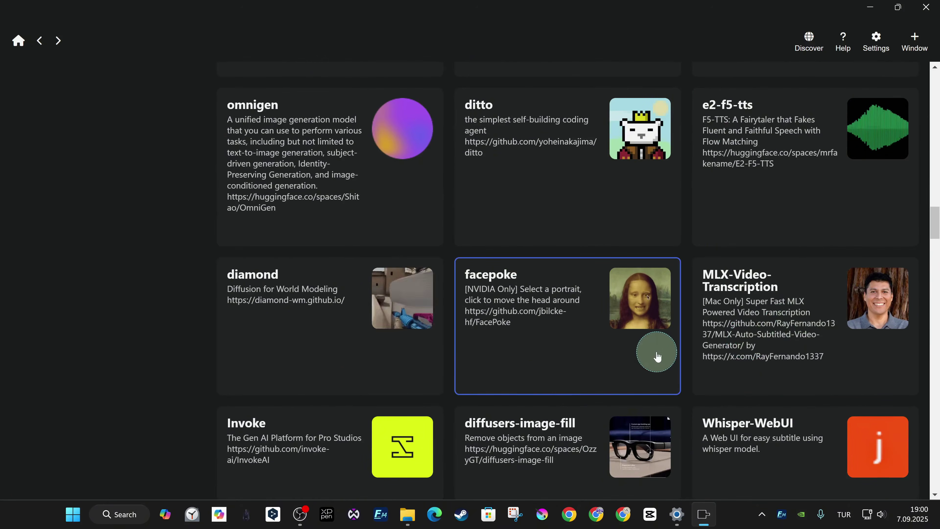
scroll(789, 357, "down", 13)
scroll(744, 386, "down", 13)
scroll(676, 374, "up", 5)
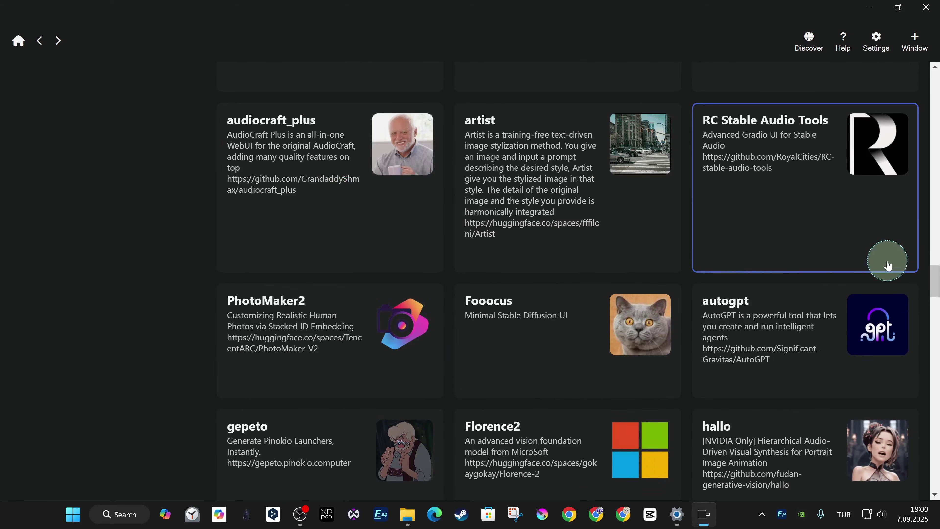
scroll(919, 304, "down", 9)
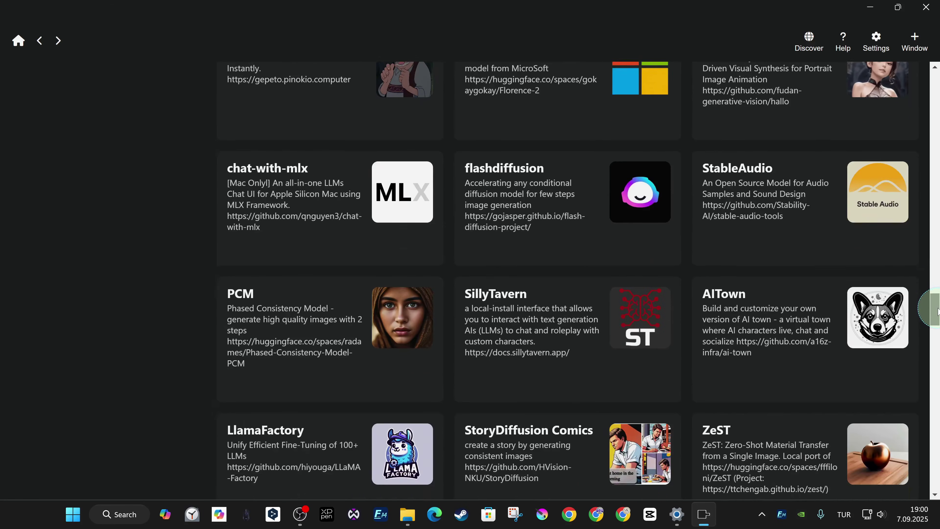
scroll(936, 305, "down", 2)
scroll(937, 300, "up", 5)
scroll(936, 308, "down", 5)
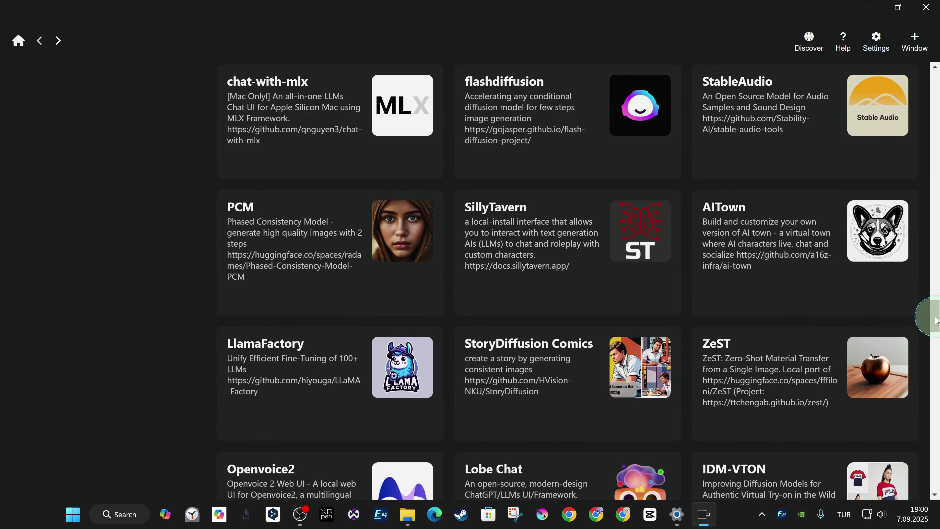
scroll(839, 409, "down", 14)
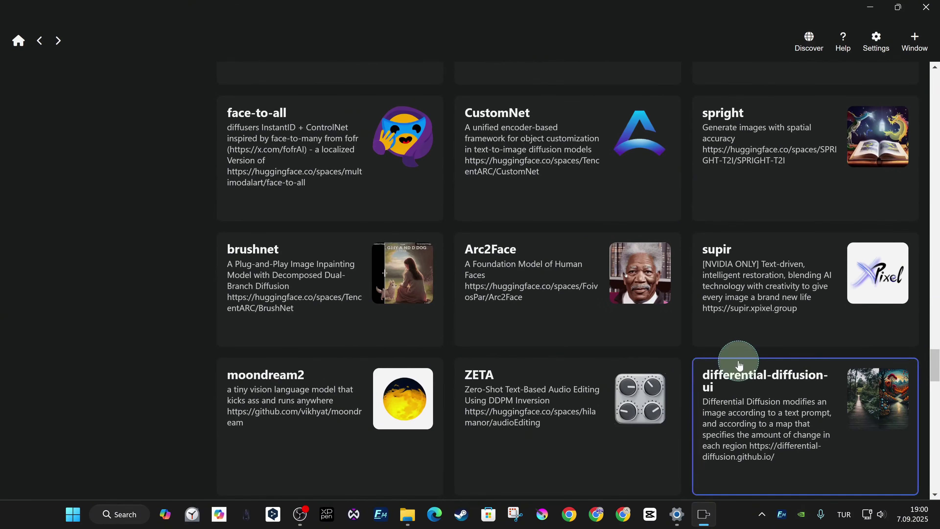
scroll(188, 369, "down", 8)
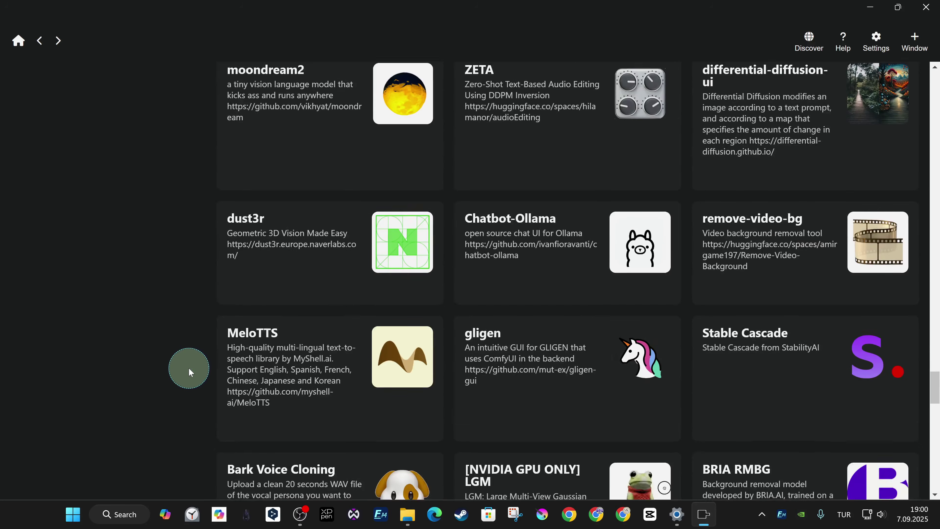
scroll(222, 364, "down", 3)
scroll(836, 368, "down", 3)
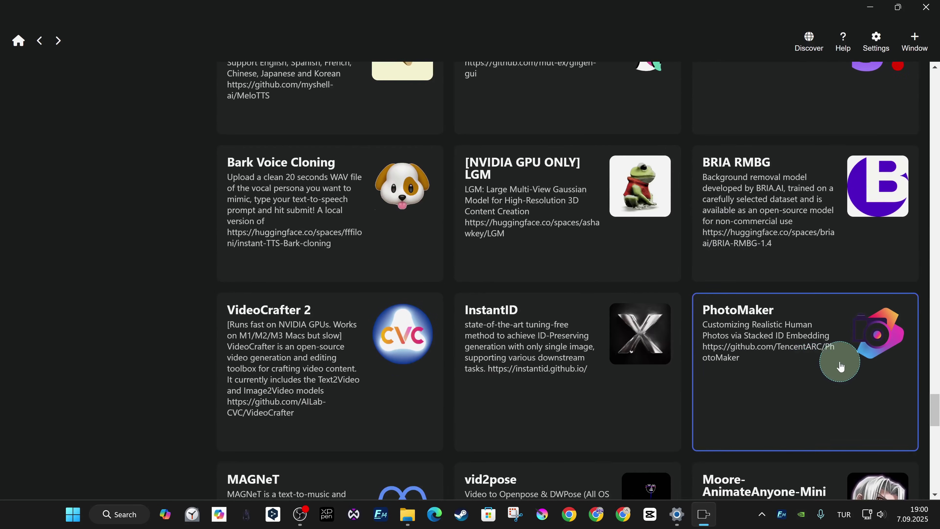
scroll(836, 371, "down", 6)
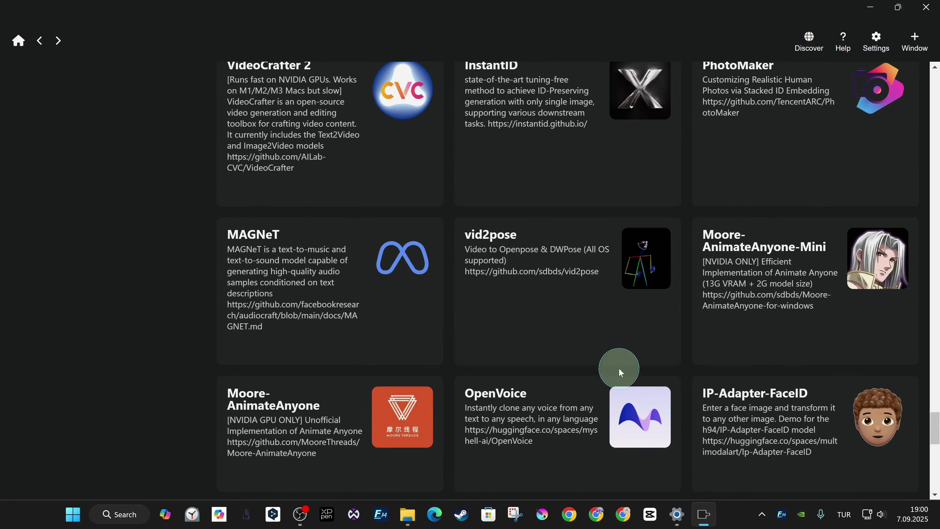
scroll(611, 365, "down", 2)
scroll(762, 352, "down", 4)
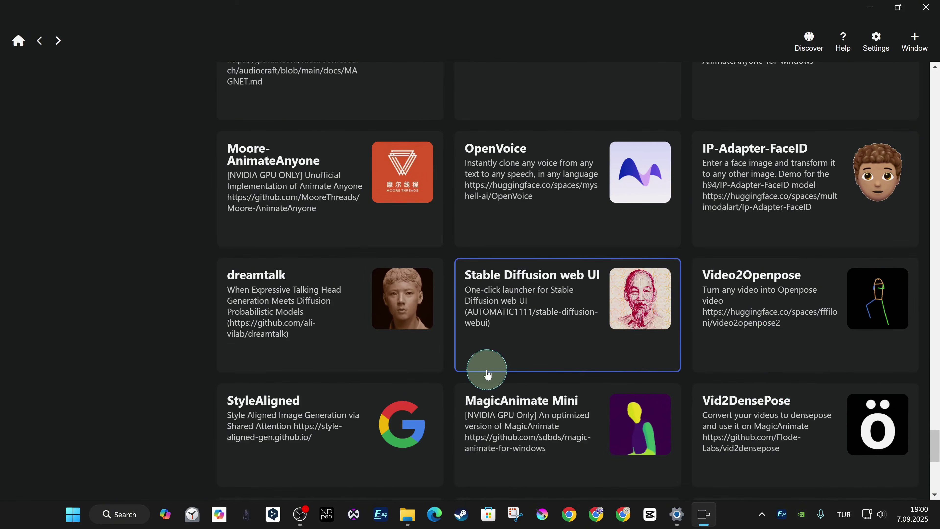
scroll(730, 395, "down", 3)
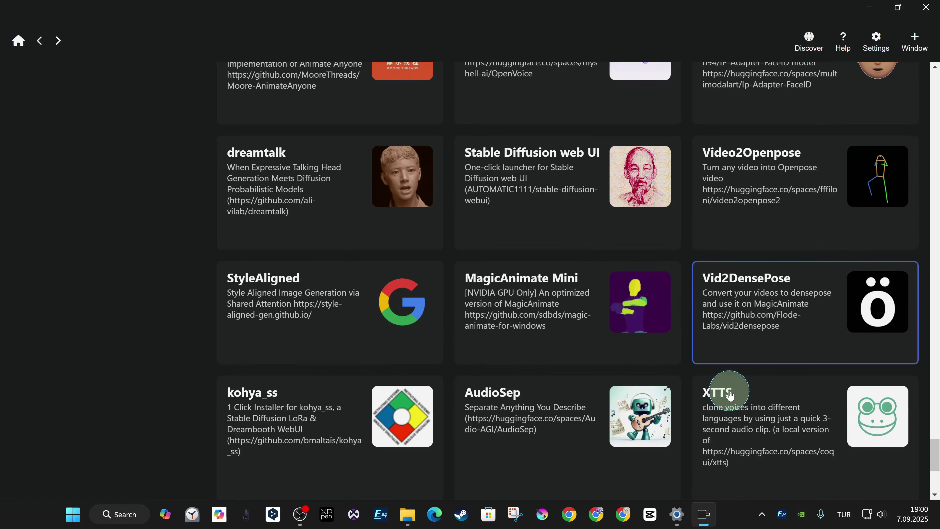
scroll(447, 357, "down", 6)
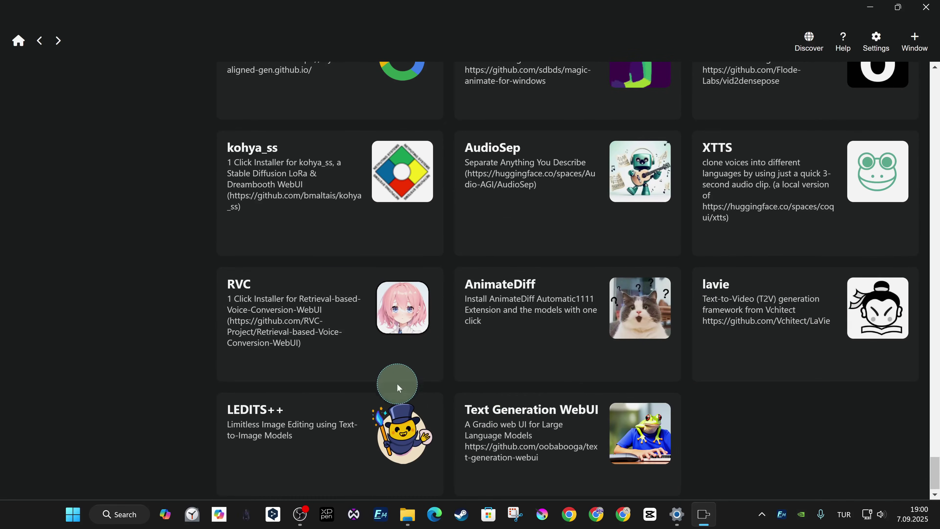
scroll(749, 419, "up", 1)
scroll(745, 420, "down", 1)
scroll(748, 415, "up", 1)
- Search the Discover page's verified apps for TTS and look through the matching apps
left_click_drag(935, 473, 892, 101)
left_click(403, 130)
type("TTS")
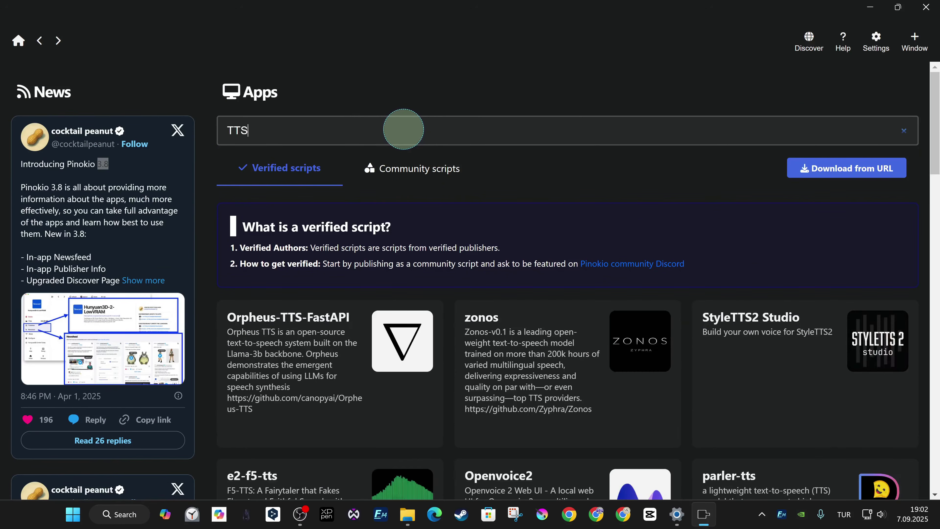
scroll(793, 248, "down", 3)
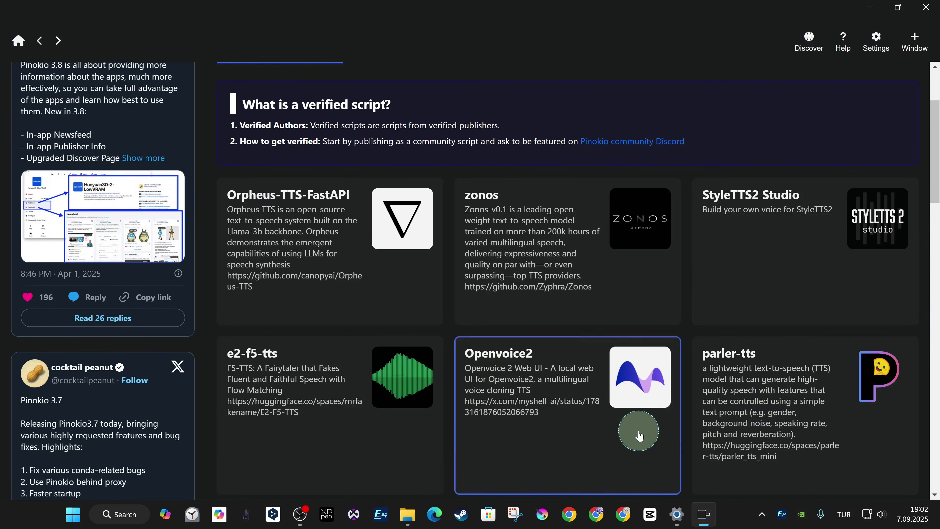
scroll(713, 399, "down", 3)
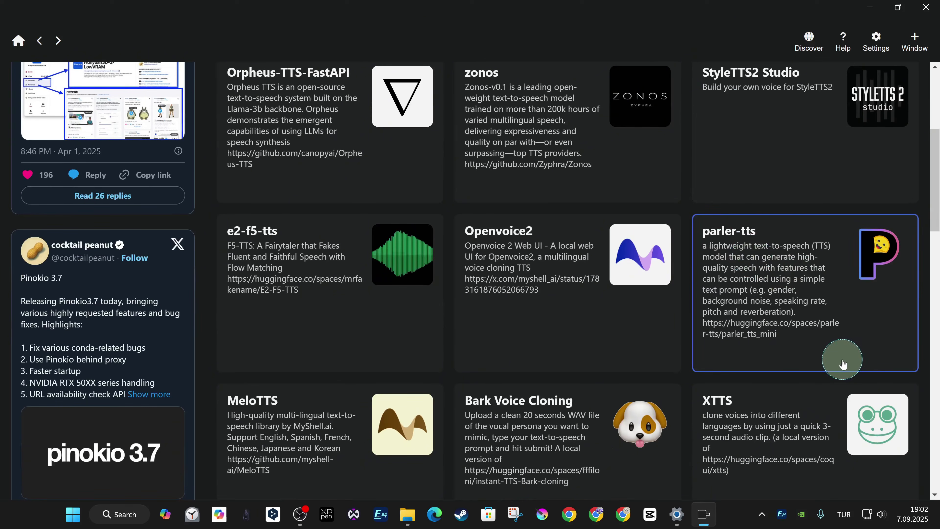